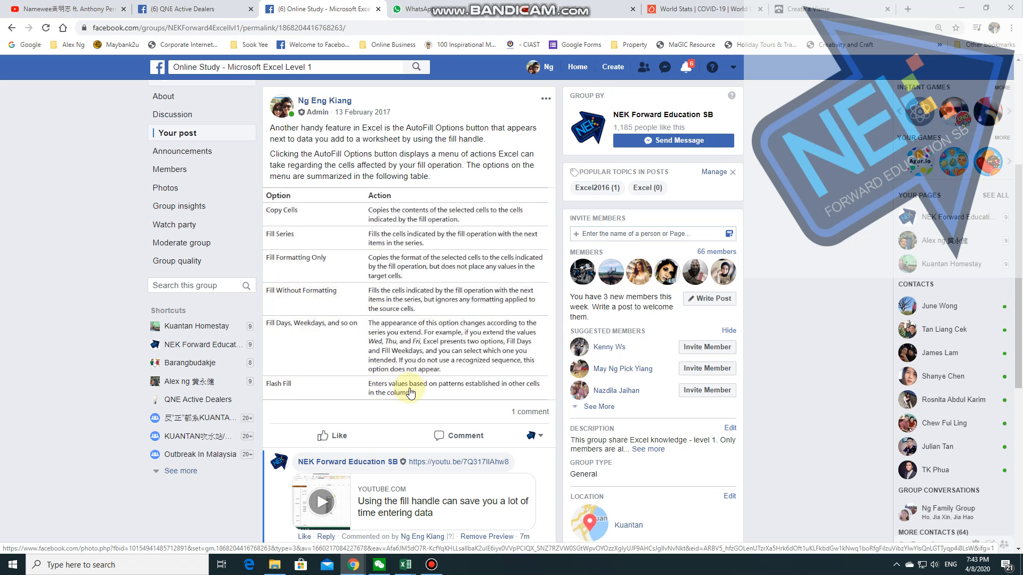
- Switch to the Excel_1-3b workbook and display the first Freight value in E2 with no decimal places
{"action": "mouse_move", "coordinate": [407, 570]}
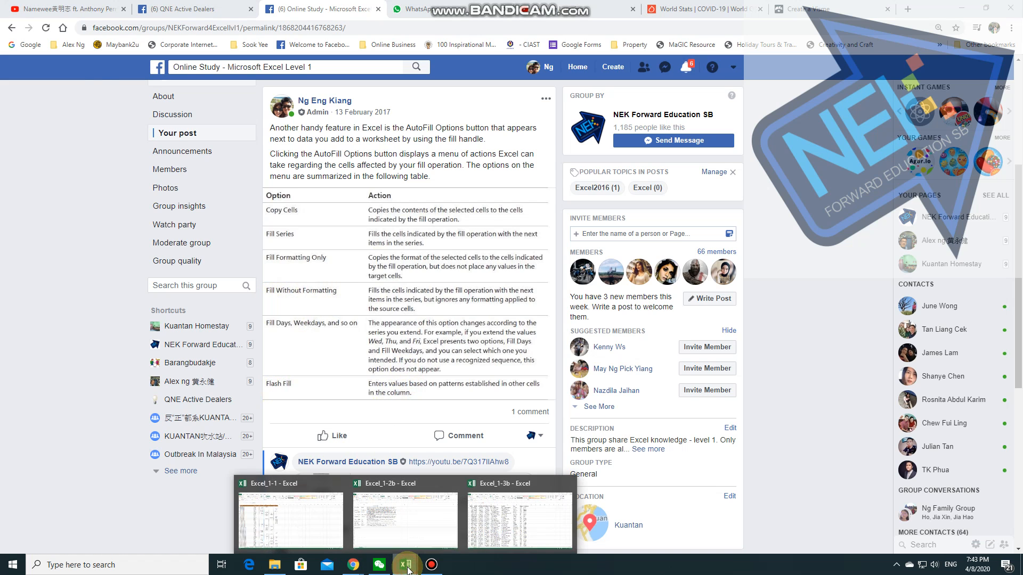
{"action": "left_click", "coordinate": [522, 512]}
{"action": "left_click", "coordinate": [426, 234]}
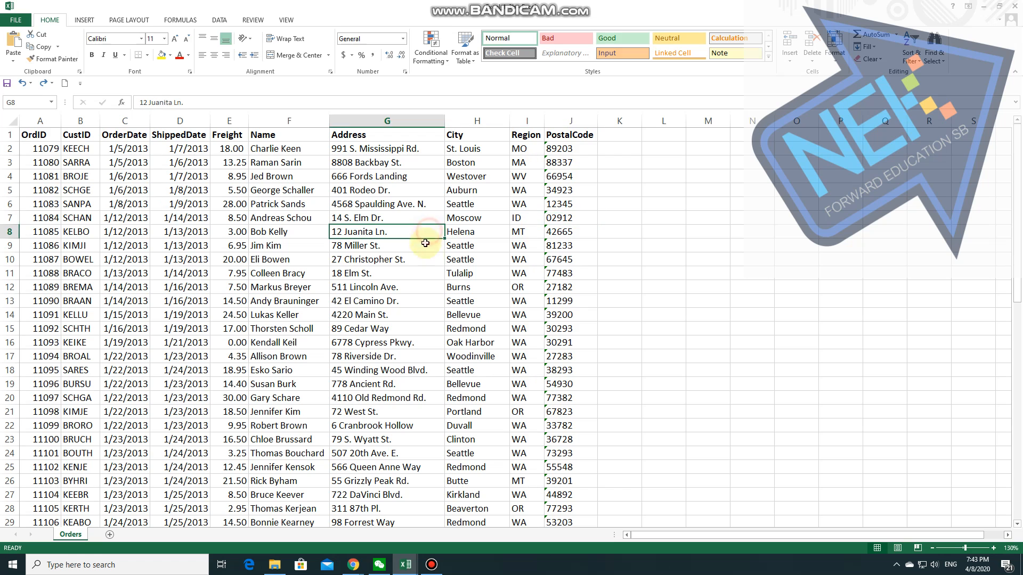
{"action": "left_click", "coordinate": [583, 218]}
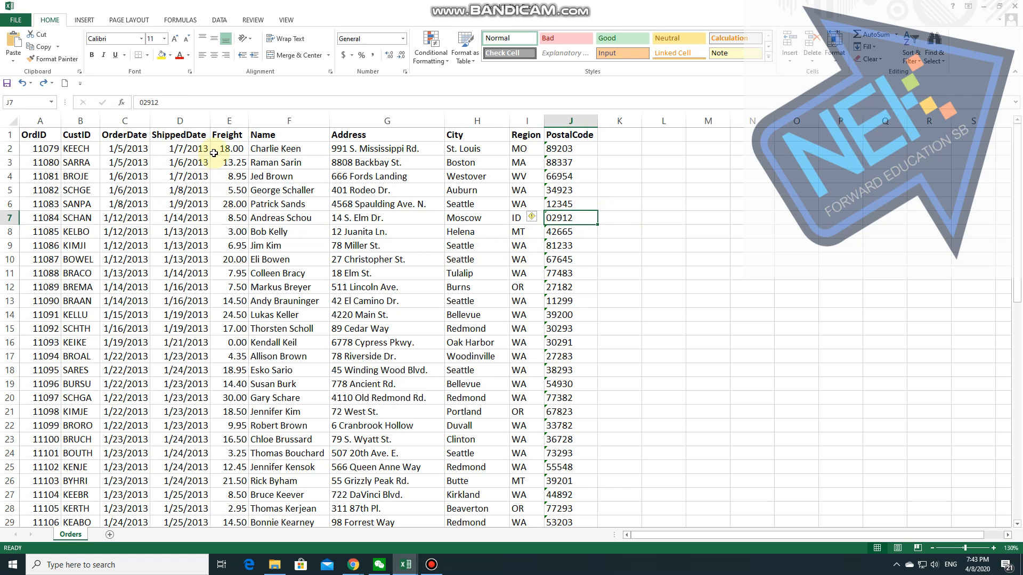
{"action": "left_click_drag", "start_coordinate": [230, 148], "coordinate": [230, 400]}
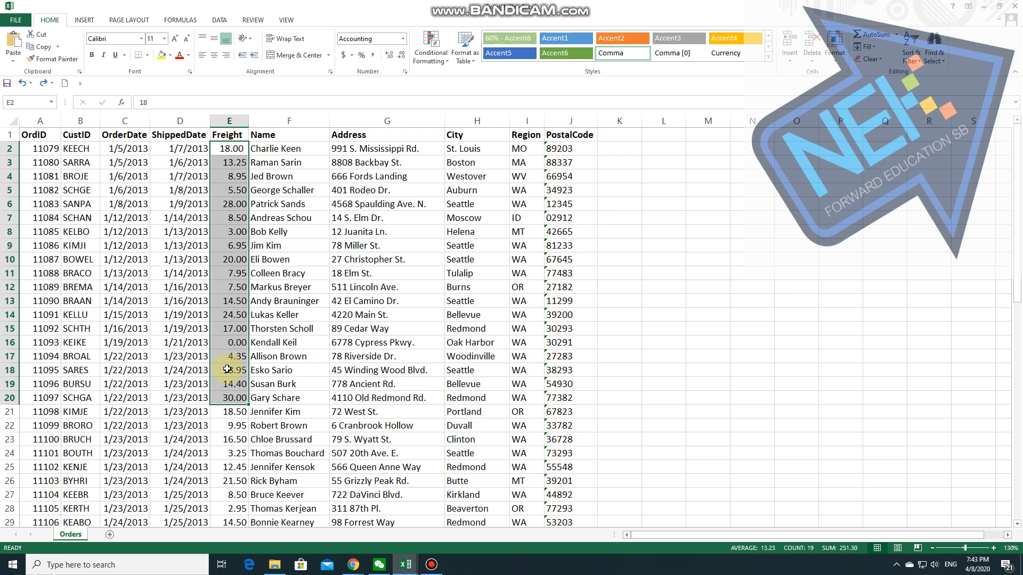
{"action": "left_click", "coordinate": [240, 149]}
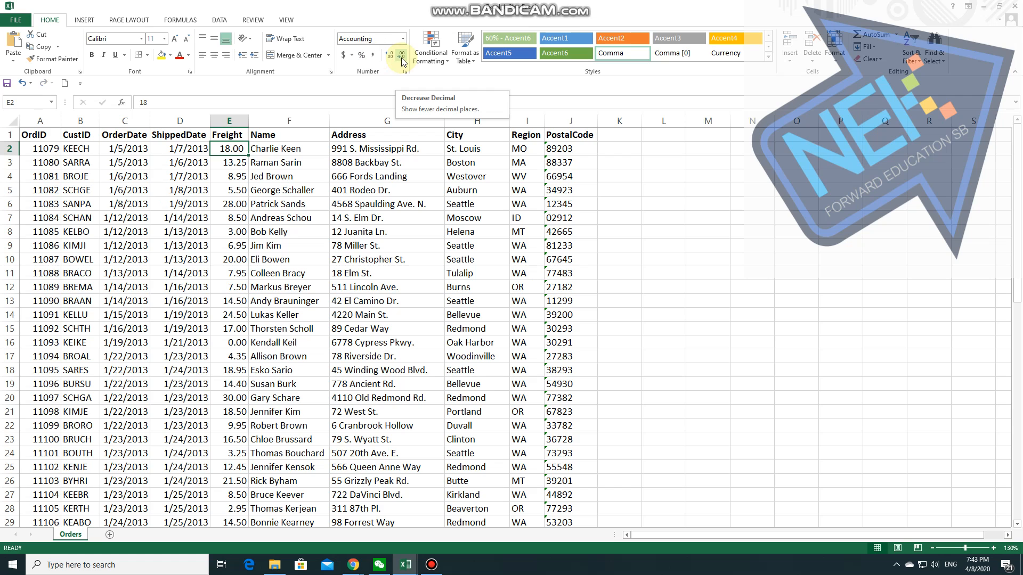
{"action": "double_click", "coordinate": [402, 58]}
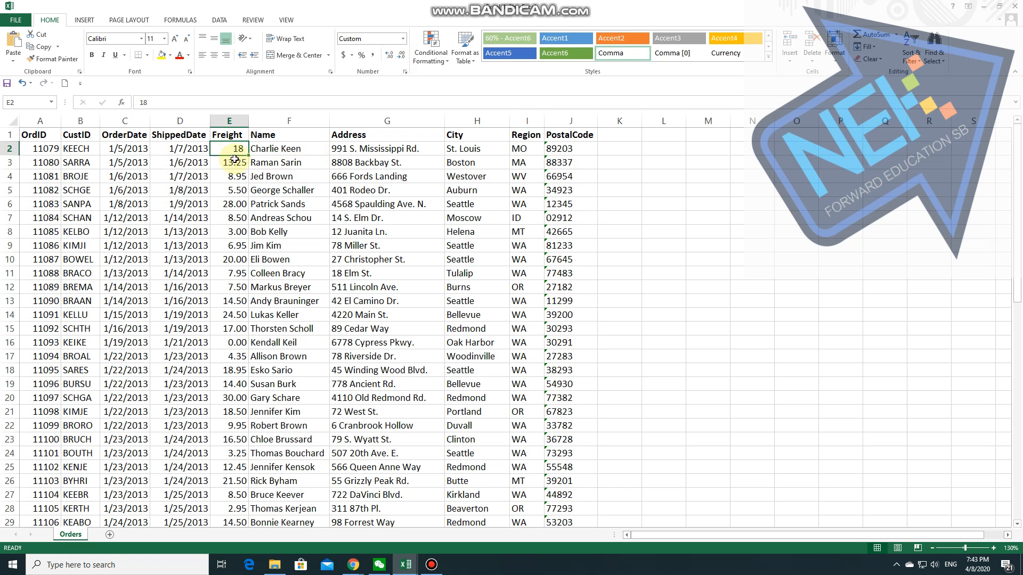
- Fill only the formatting of E2 down the Freight column to E27, keeping the original values
{"action": "left_click_drag", "start_coordinate": [249, 156], "coordinate": [240, 504]}
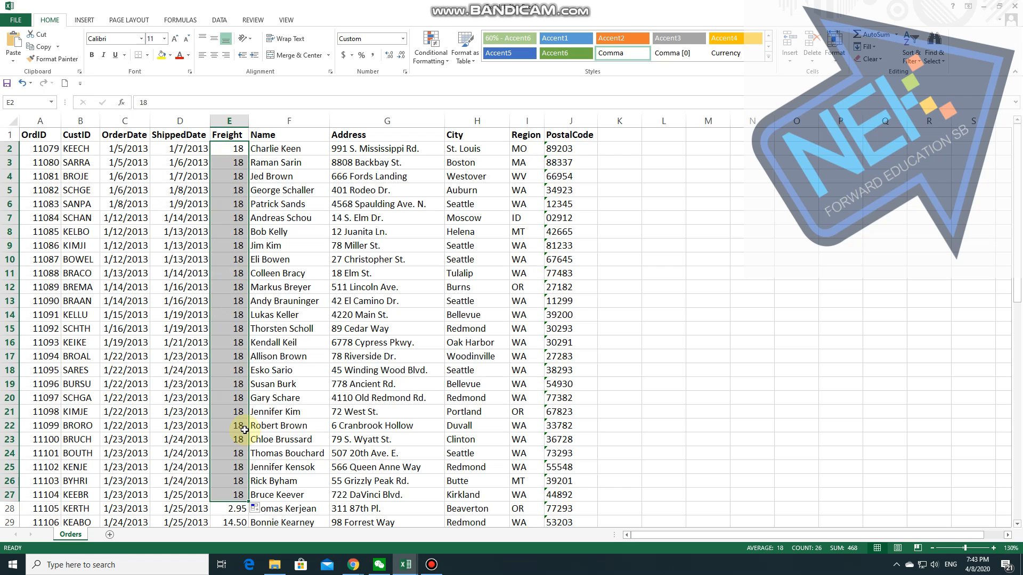
{"action": "left_click", "coordinate": [262, 512]}
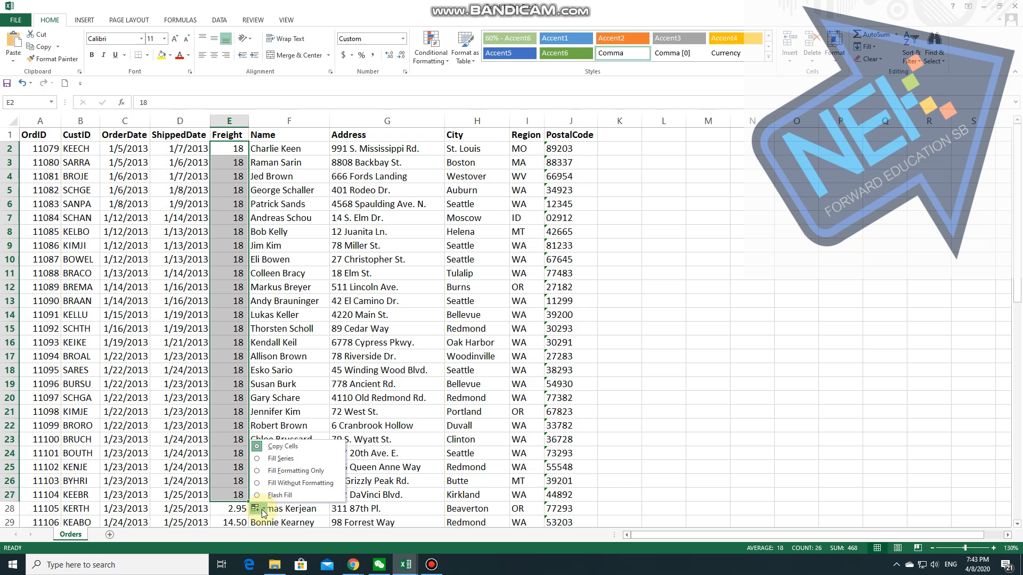
{"action": "left_click", "coordinate": [262, 473]}
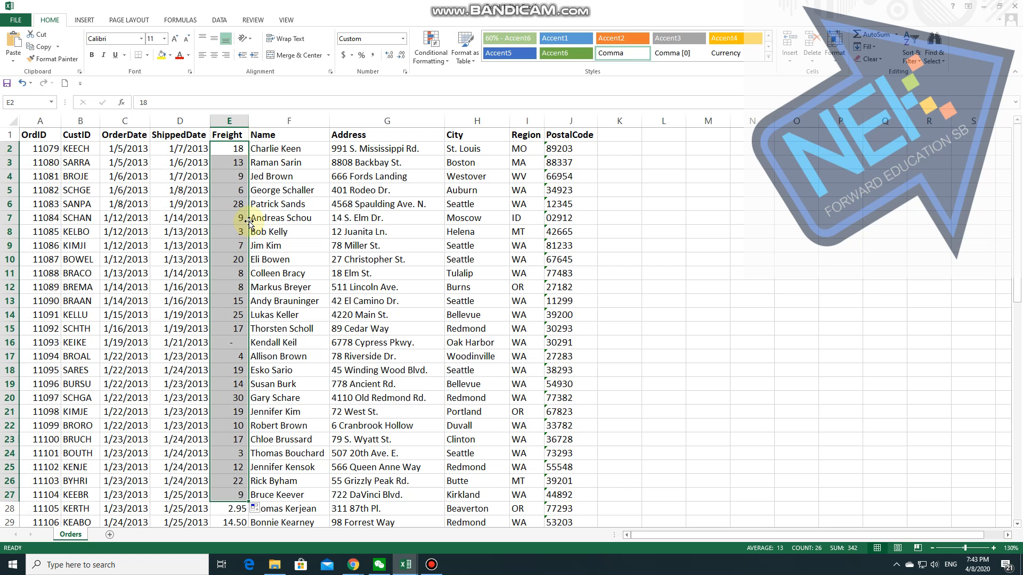
- Make the first City cell, H2, bold and italic and fill only its formatting down to H20
{"action": "left_click", "coordinate": [471, 150]}
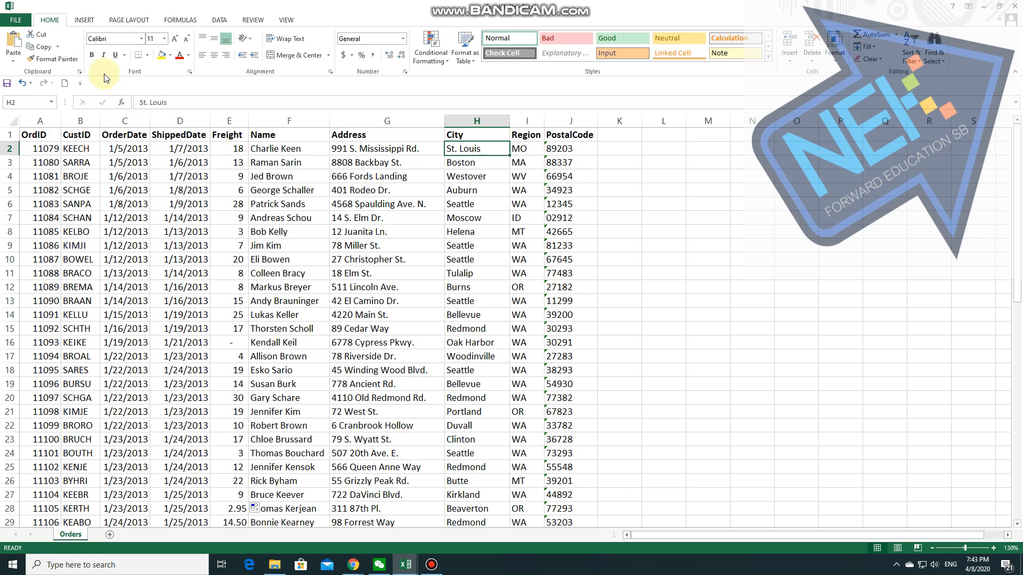
{"action": "left_click", "coordinate": [92, 56]}
{"action": "left_click", "coordinate": [104, 56]}
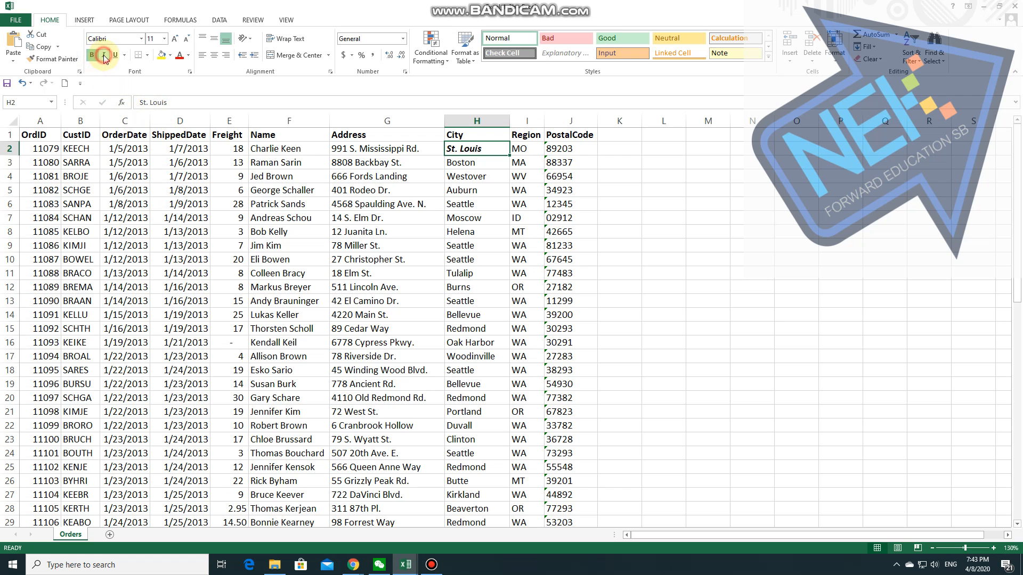
{"action": "left_click_drag", "start_coordinate": [511, 155], "coordinate": [498, 399]}
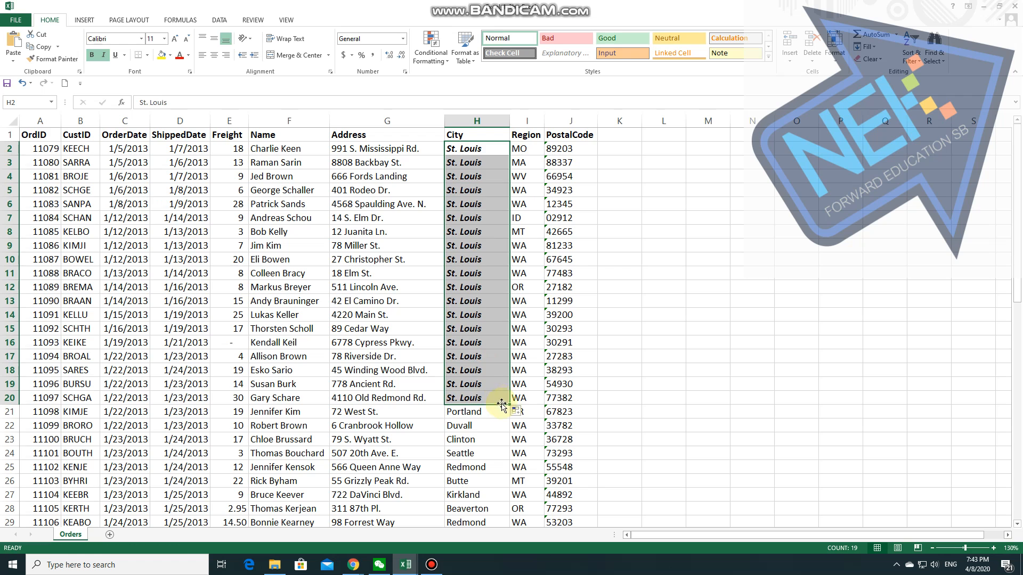
{"action": "left_click", "coordinate": [515, 412]}
{"action": "left_click", "coordinate": [544, 439]}
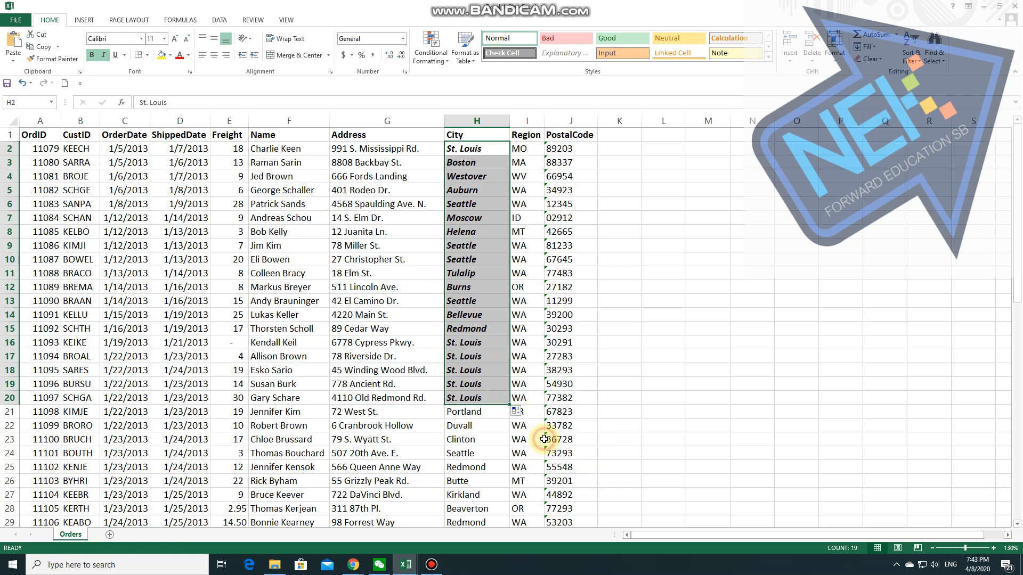
{"action": "left_click", "coordinate": [480, 230]}
- Enter "Great" in K2 and format the cell bold with a yellow fill
{"action": "left_click", "coordinate": [615, 150]}
{"action": "type", "text": "Great"}
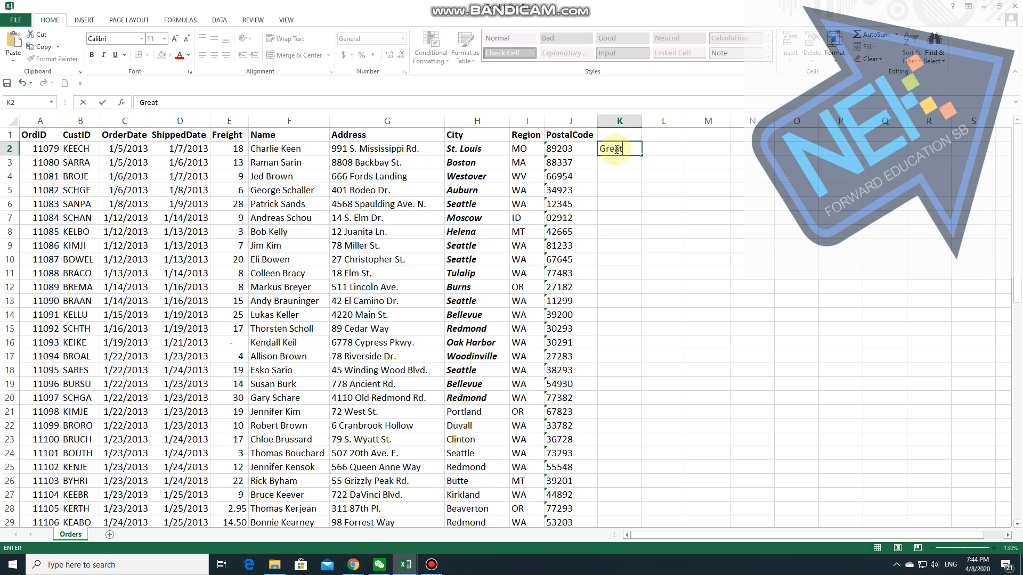
{"action": "key", "text": "ctrl+Return"}
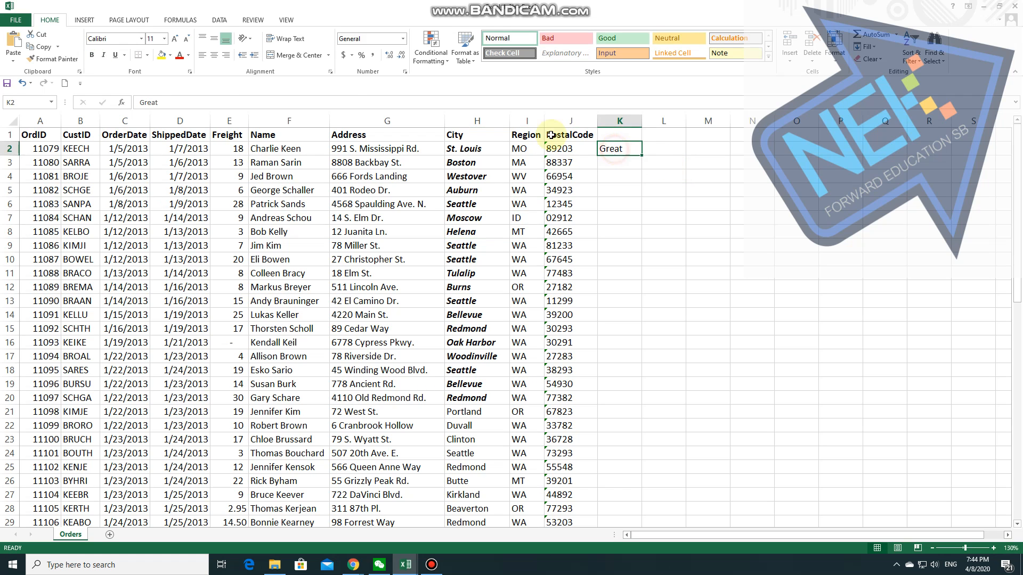
{"action": "left_click", "coordinate": [91, 55]}
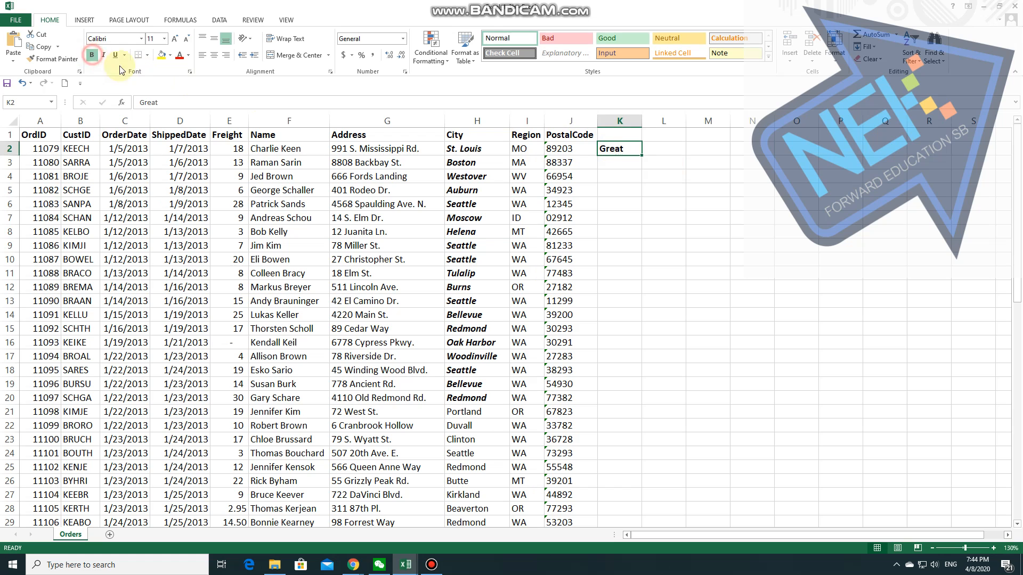
{"action": "left_click", "coordinate": [162, 57]}
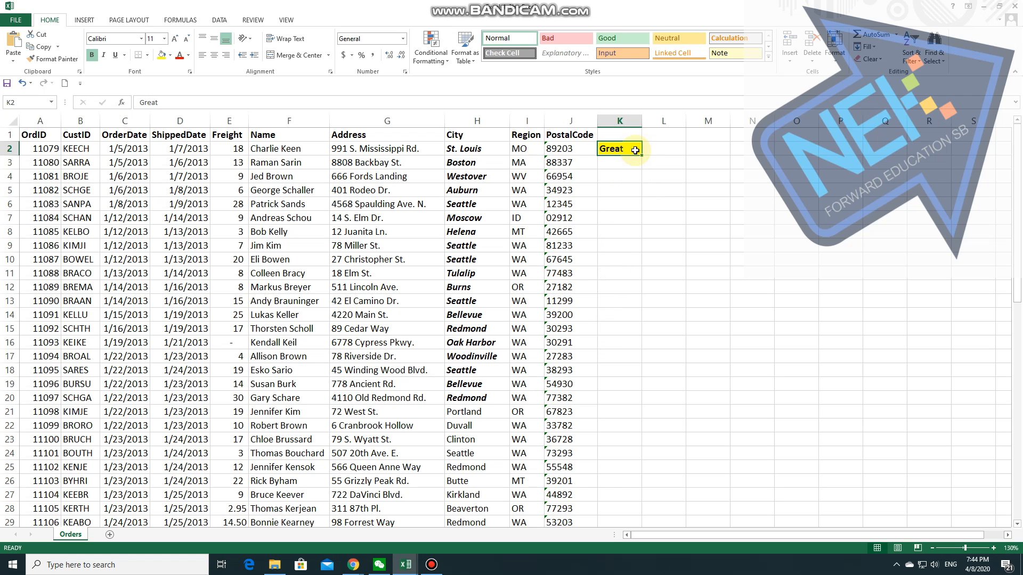
- Fill "Great" from K2 down to K21 without its formatting
{"action": "left_click_drag", "start_coordinate": [643, 155], "coordinate": [635, 423]}
{"action": "left_click", "coordinate": [654, 424]}
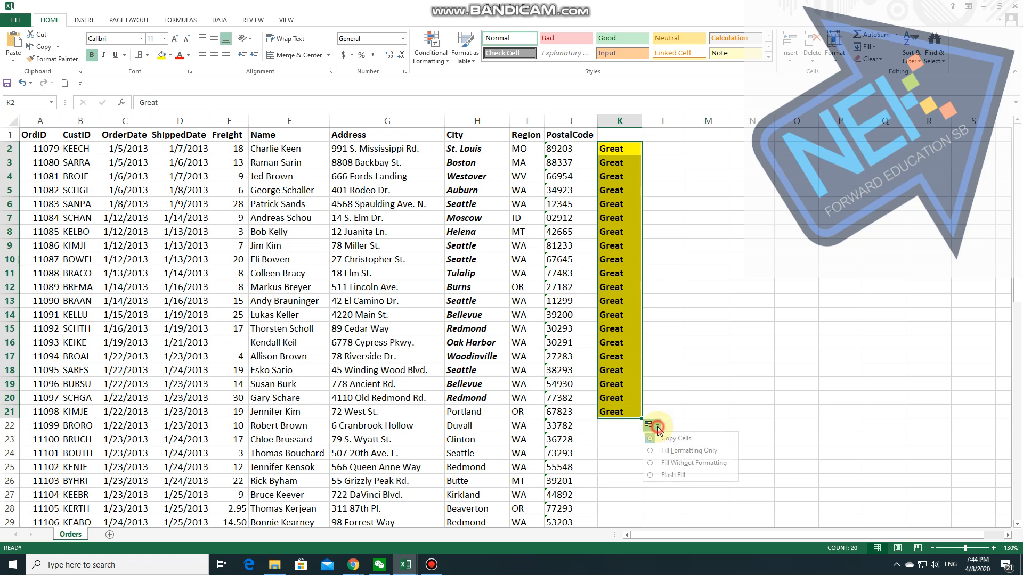
{"action": "left_click", "coordinate": [701, 464]}
{"action": "left_click", "coordinate": [624, 345]}
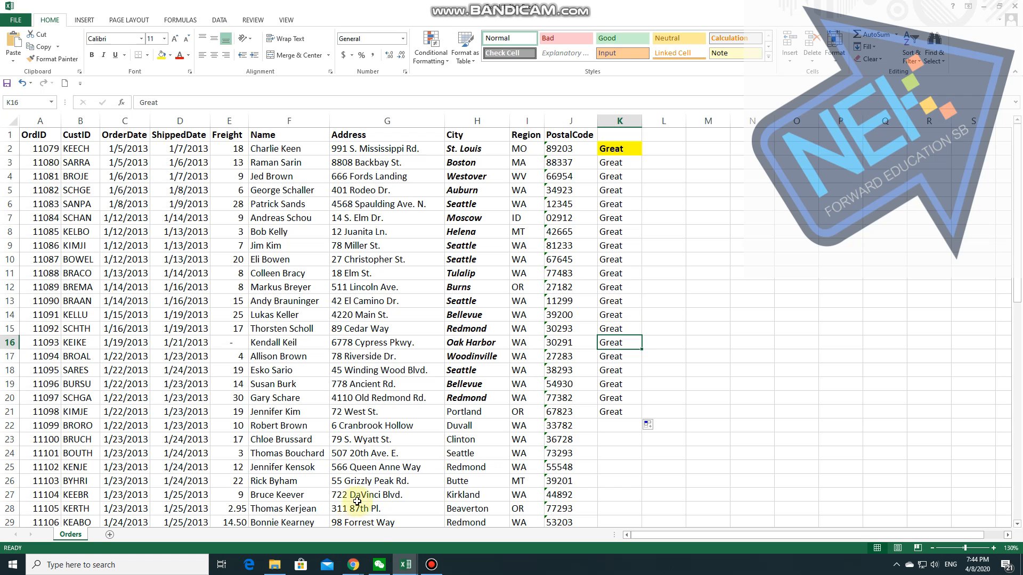
- Review the AutoFill options table in the Facebook group post in Chrome, then return to the Excel_1-3b workbook
{"action": "mouse_move", "coordinate": [353, 564]}
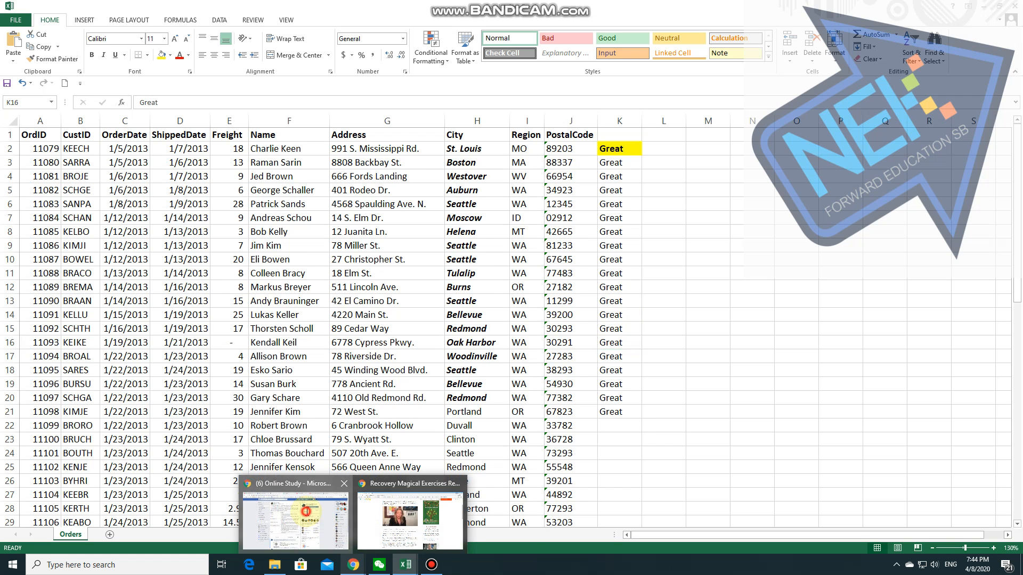
{"action": "left_click", "coordinate": [308, 516]}
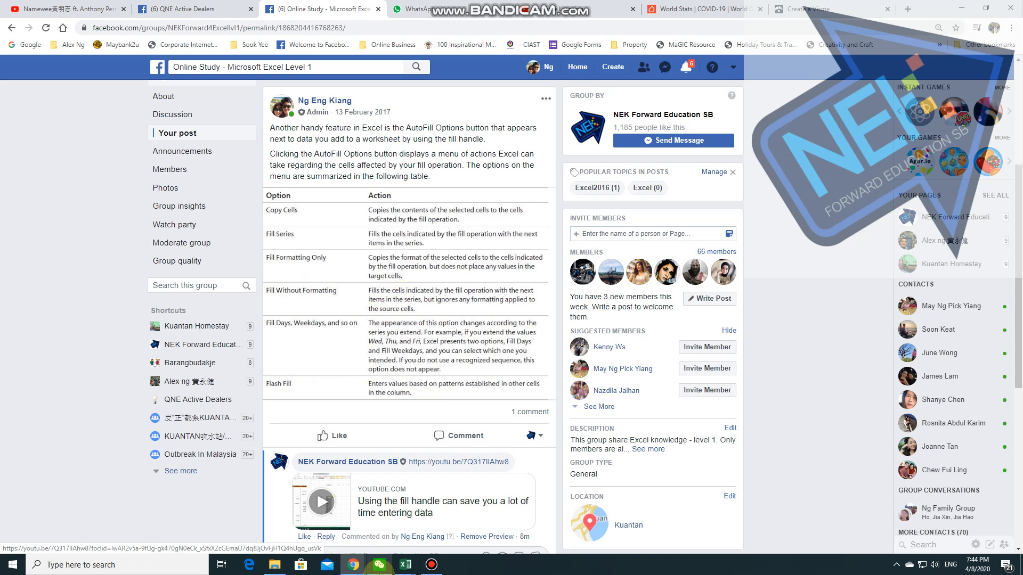
{"action": "mouse_move", "coordinate": [405, 565]}
{"action": "left_click", "coordinate": [512, 519]}
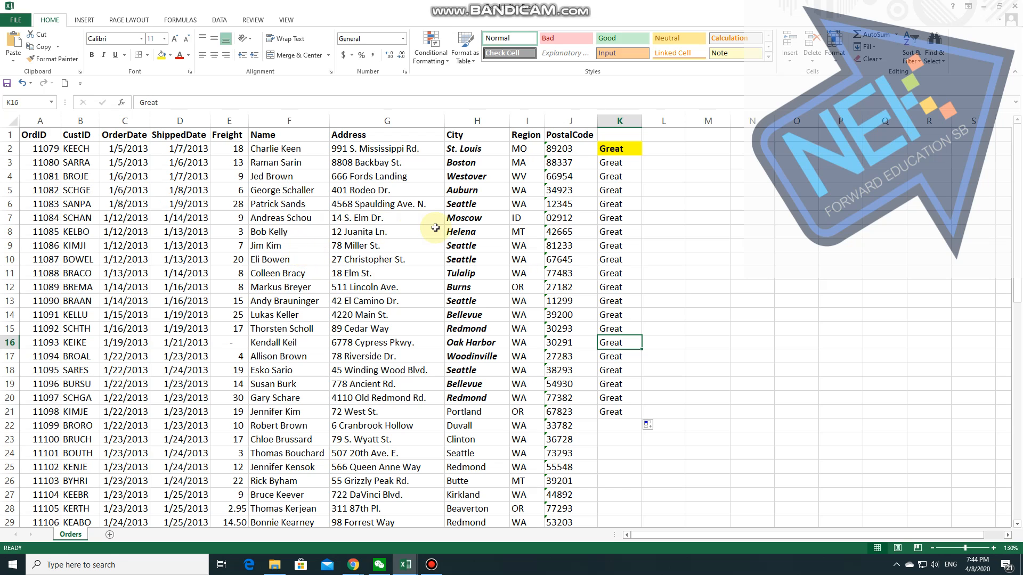
- Insert two blank columns between the Name and Address columns
{"action": "left_click", "coordinate": [628, 157]}
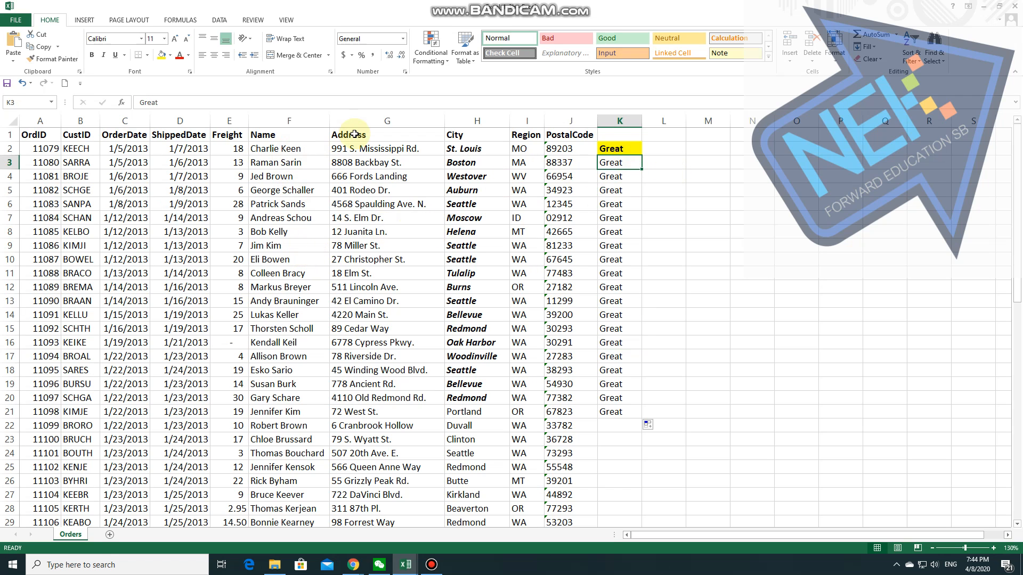
{"action": "left_click", "coordinate": [293, 133]}
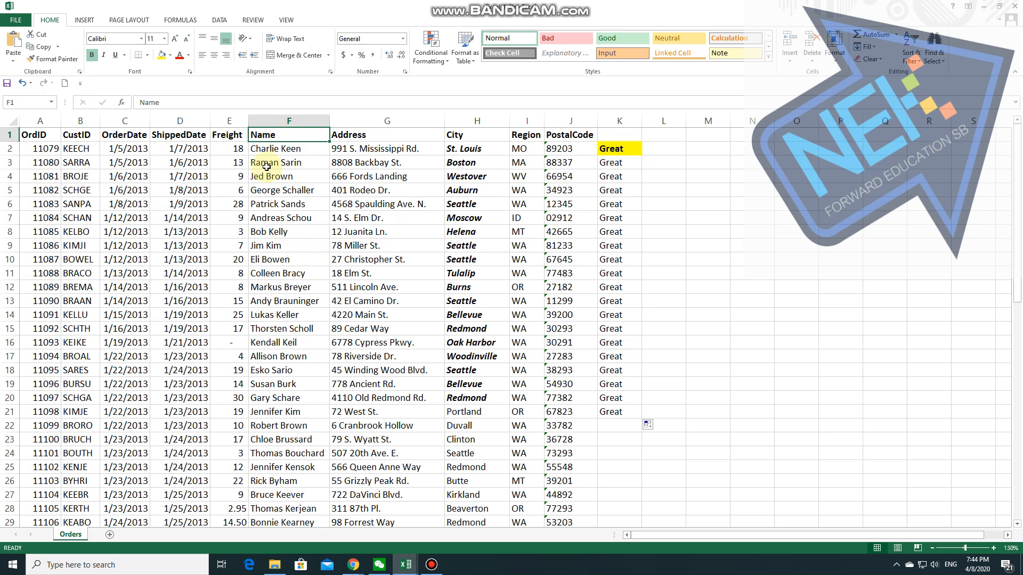
{"action": "left_click_drag", "start_coordinate": [373, 120], "coordinate": [466, 120]}
{"action": "right_click", "coordinate": [466, 120]}
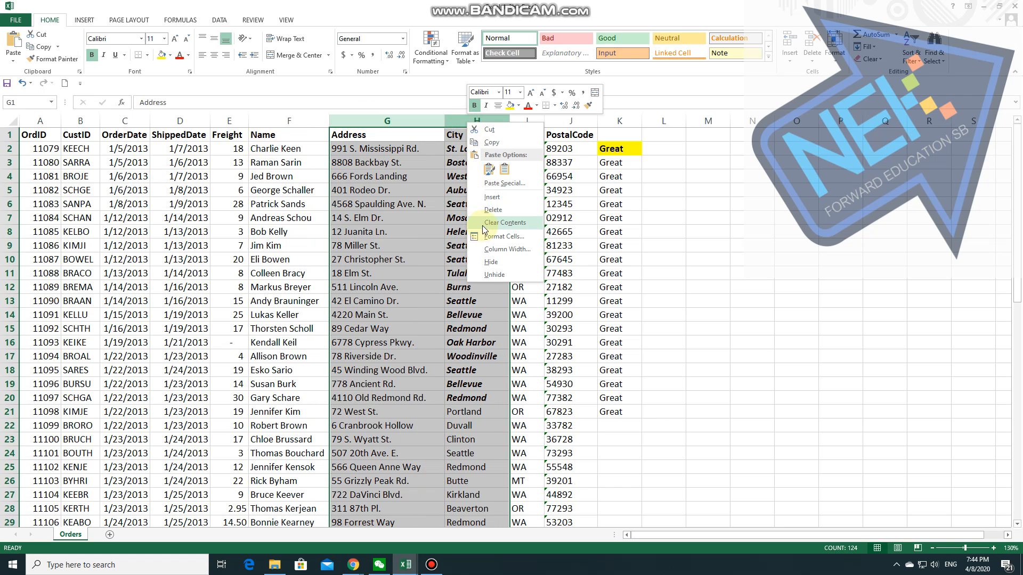
{"action": "left_click", "coordinate": [495, 201]}
- Add the headers "First name" in G1 and "Last Name" in H1
{"action": "left_click", "coordinate": [357, 138]}
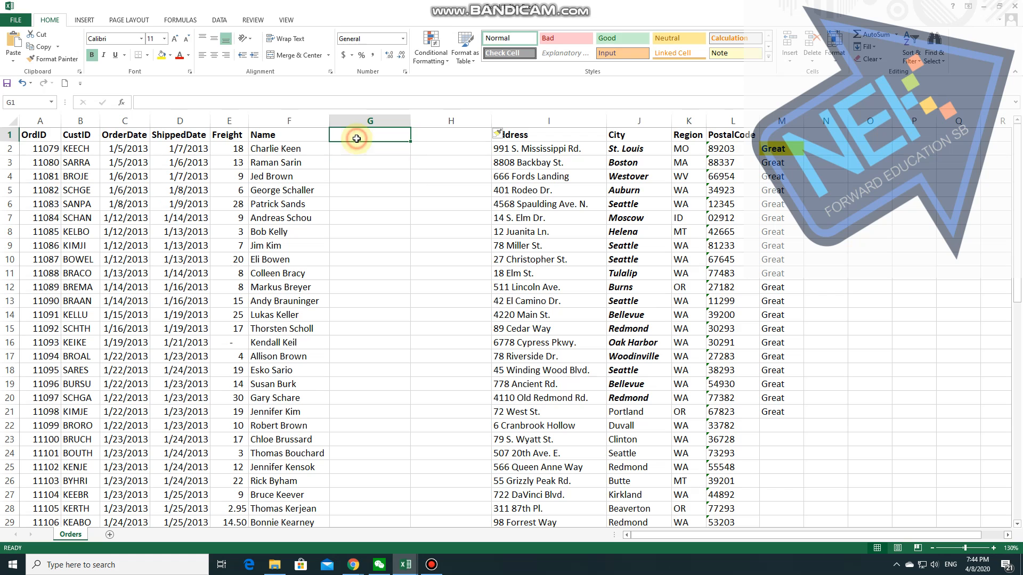
{"action": "type", "text": "First name"}
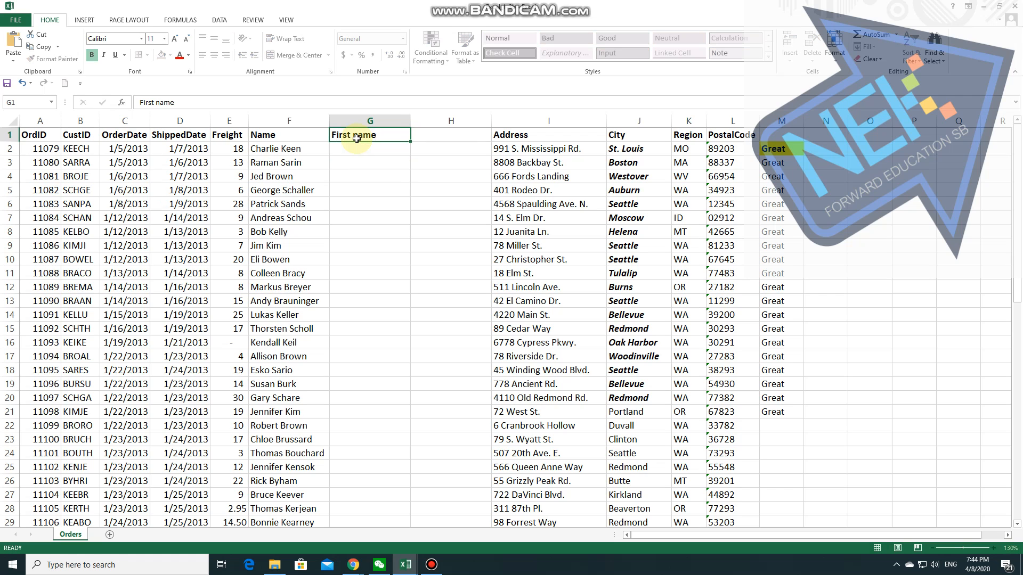
{"action": "key", "text": "Tab"}
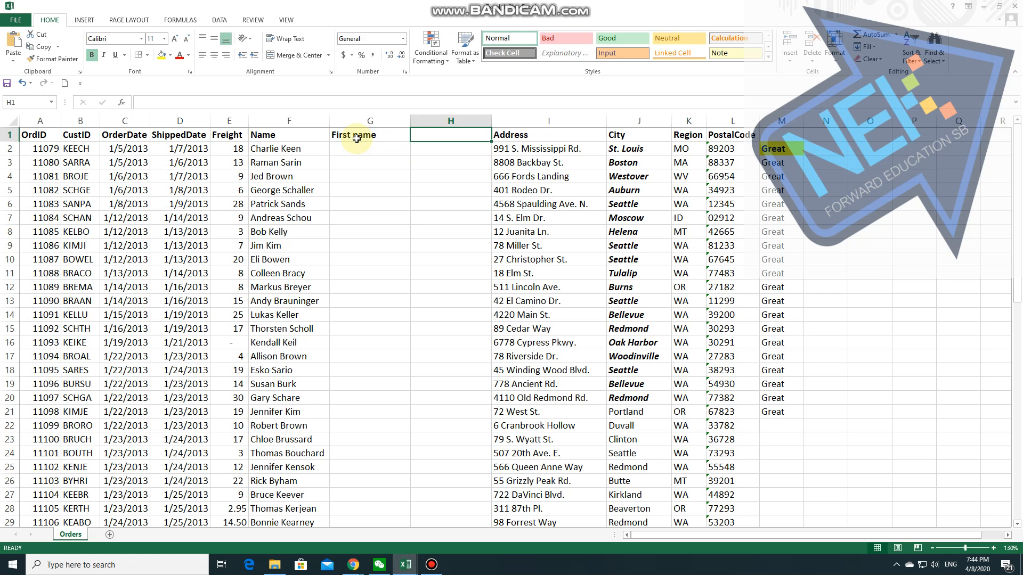
{"action": "type", "text": "Last NAme"}
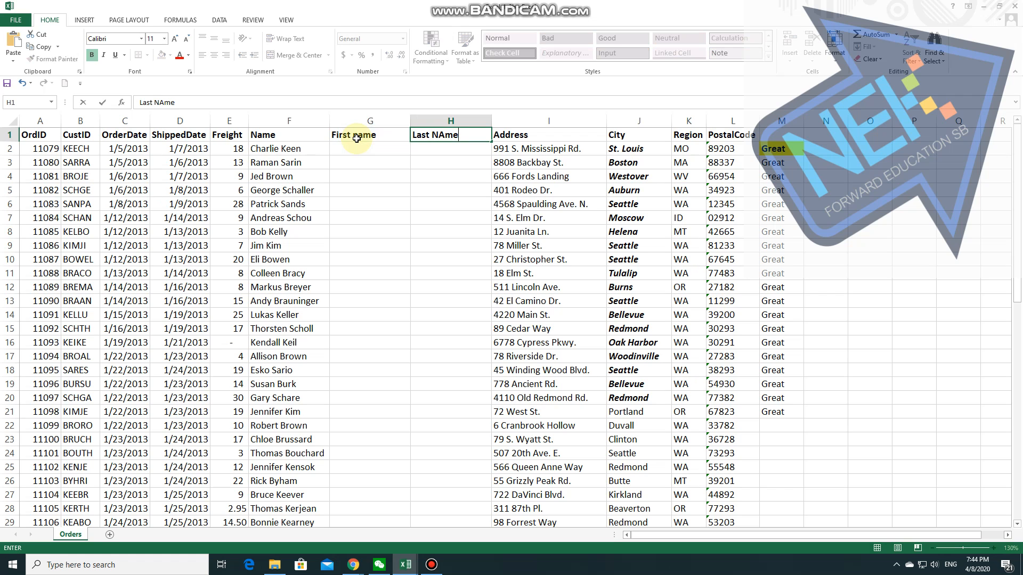
{"action": "key", "text": "Return"}
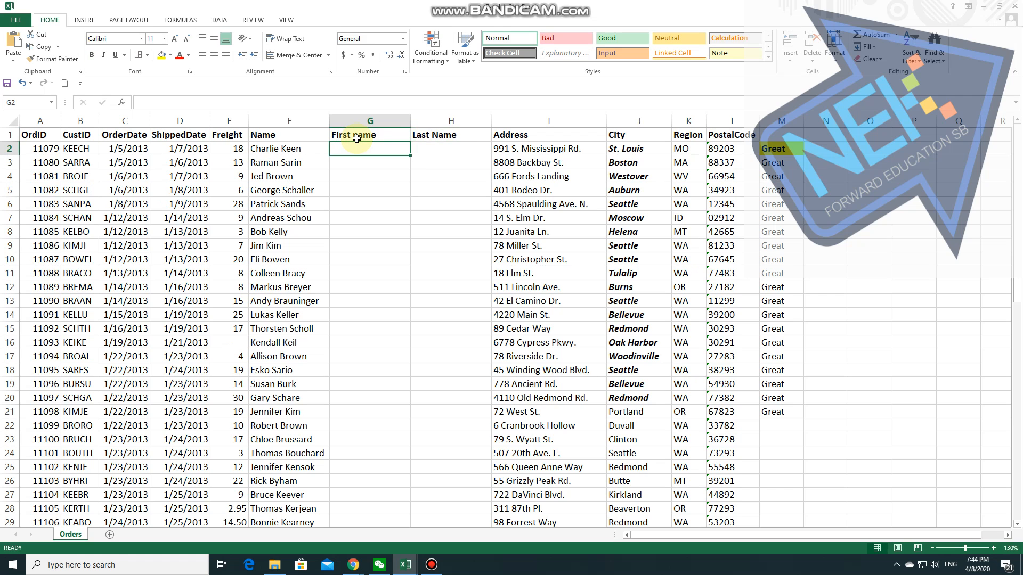
- Enter the first names of the first three customers in G2:G4 and select those three cells
{"action": "type", "text": "Charlie"}
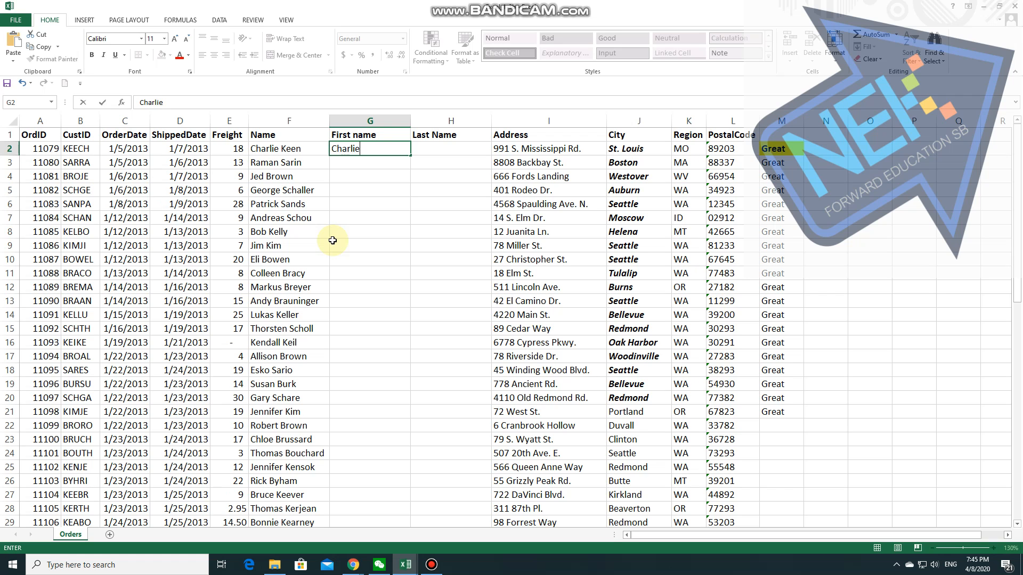
{"action": "key", "text": "Return"}
{"action": "type", "text": "Raman"}
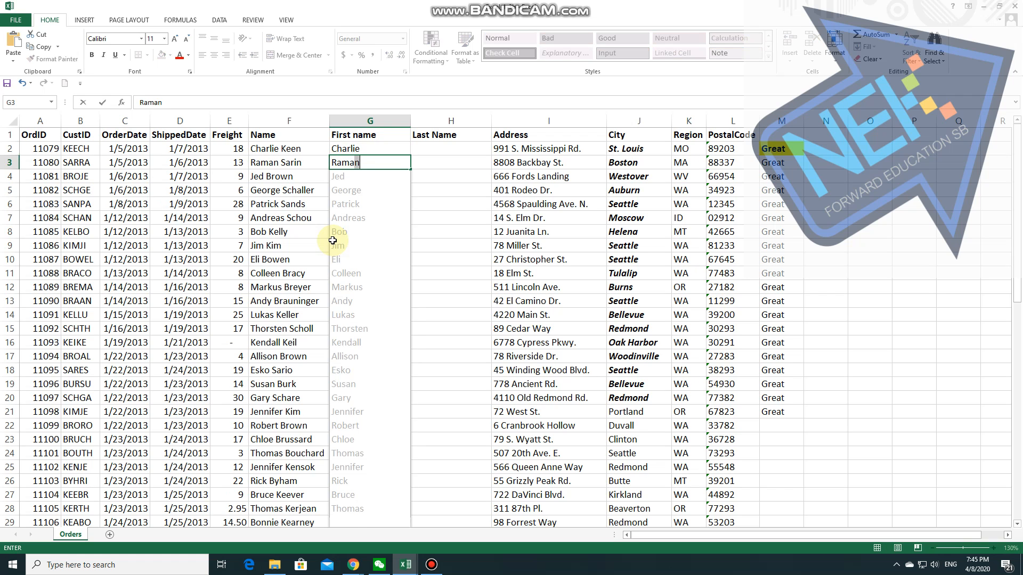
{"action": "key", "text": "Return"}
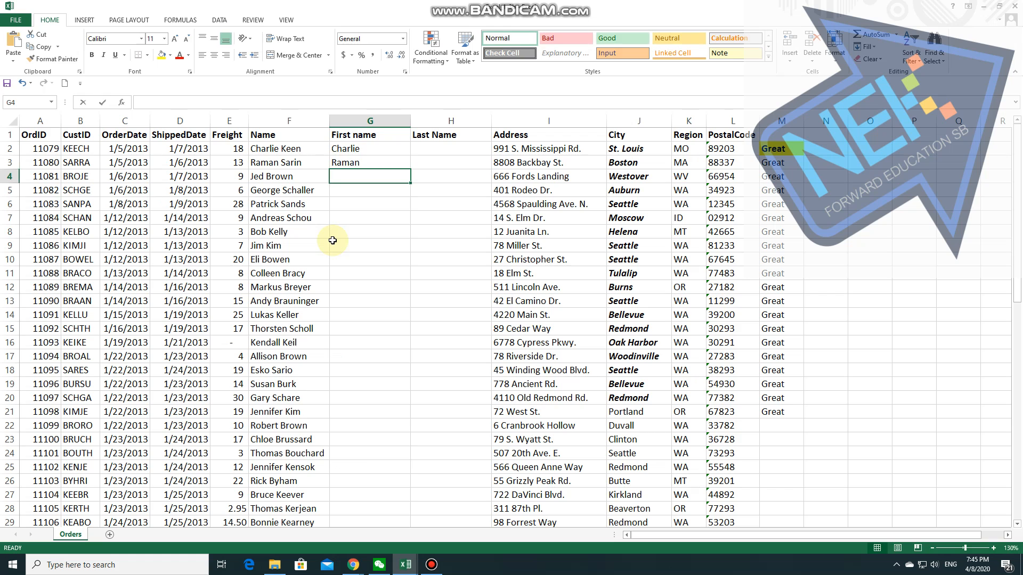
{"action": "type", "text": "Jed"}
{"action": "key", "text": "Return"}
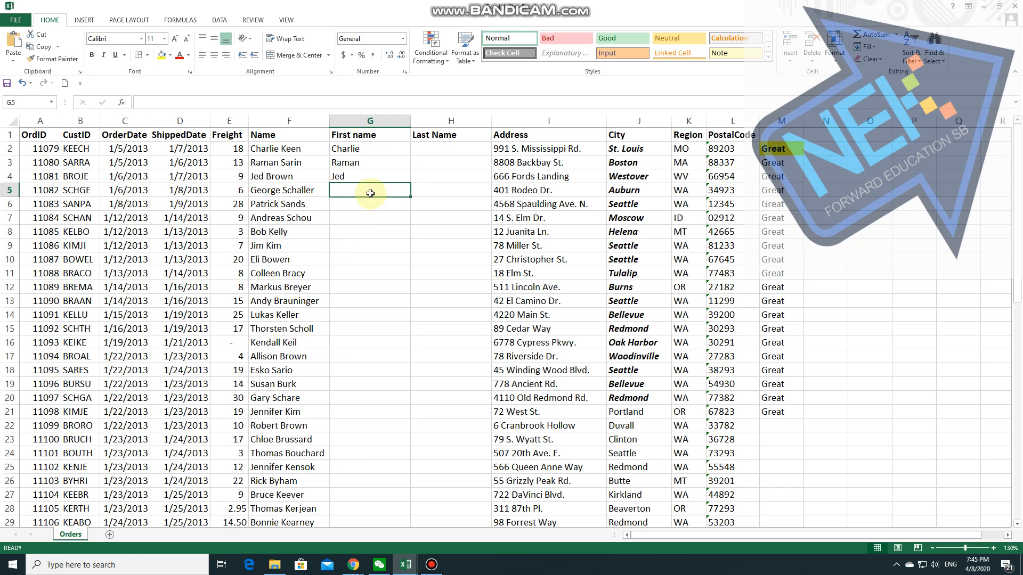
{"action": "left_click_drag", "start_coordinate": [366, 149], "coordinate": [368, 174]}
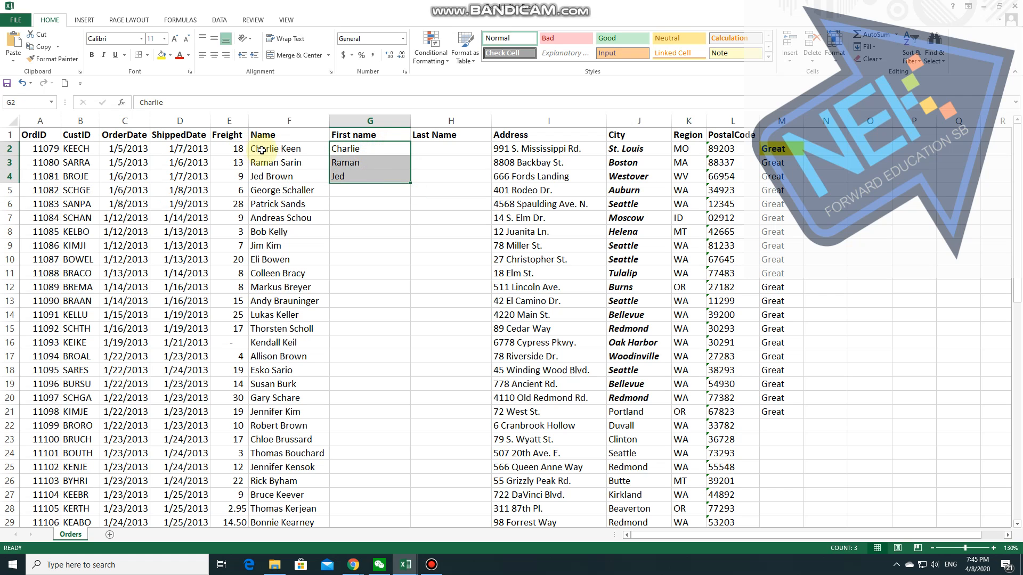
- AutoFill the first names in G2:G4 down the First name column and switch the fill option to Flash Fill
{"action": "left_click_drag", "start_coordinate": [392, 150], "coordinate": [390, 176]}
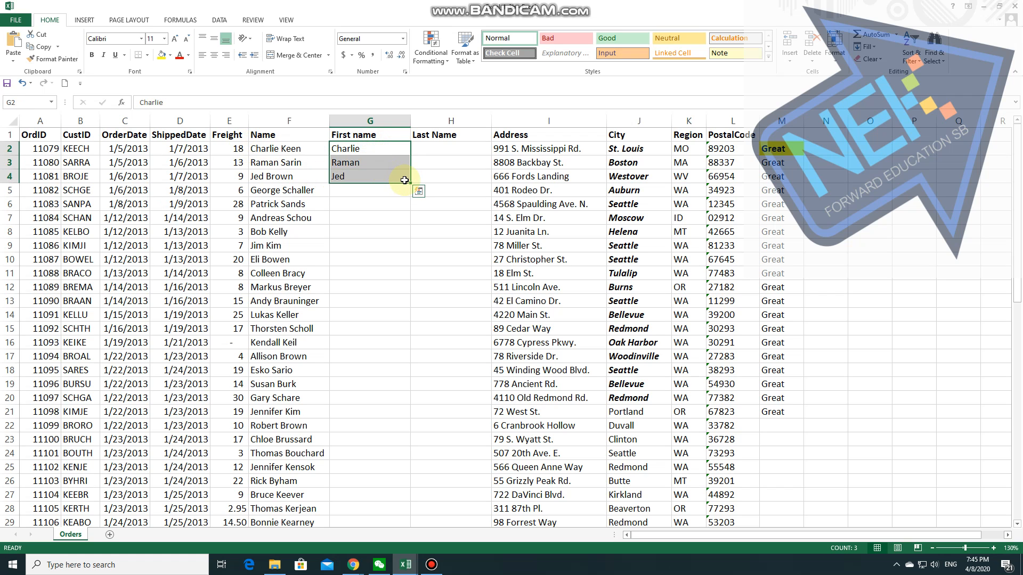
{"action": "double_click", "coordinate": [410, 182]}
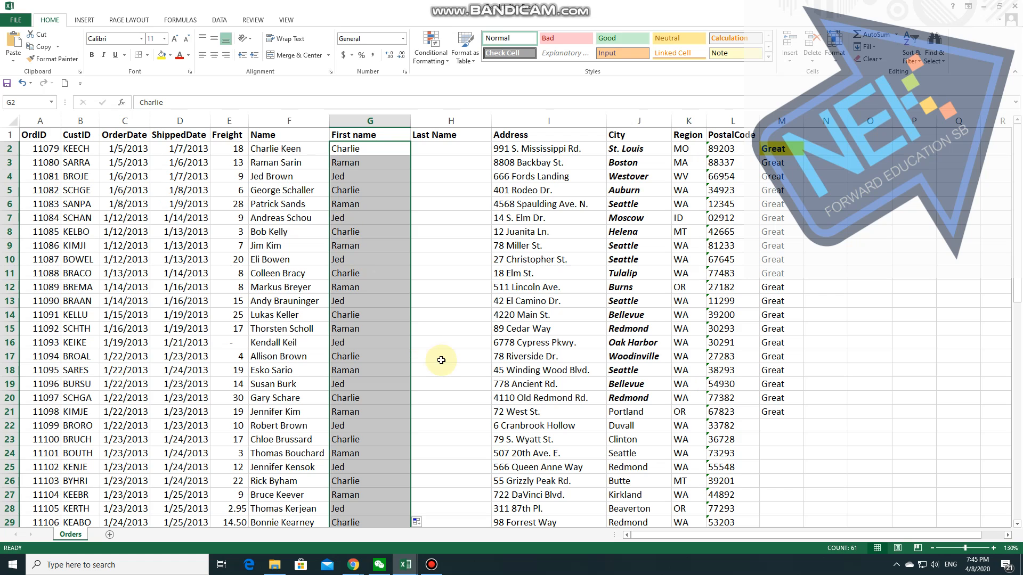
{"action": "left_click", "coordinate": [419, 522]}
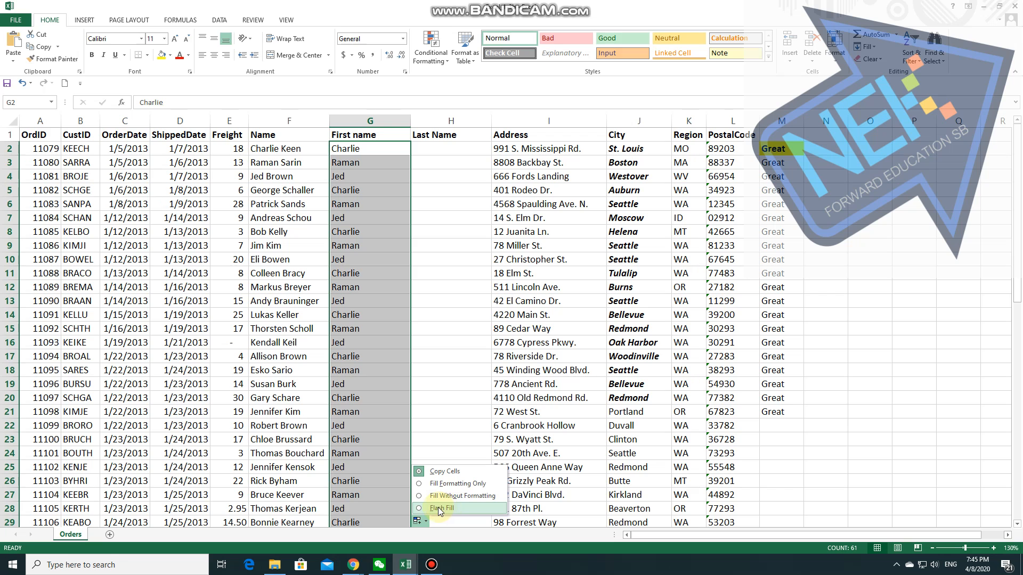
{"action": "left_click", "coordinate": [443, 508]}
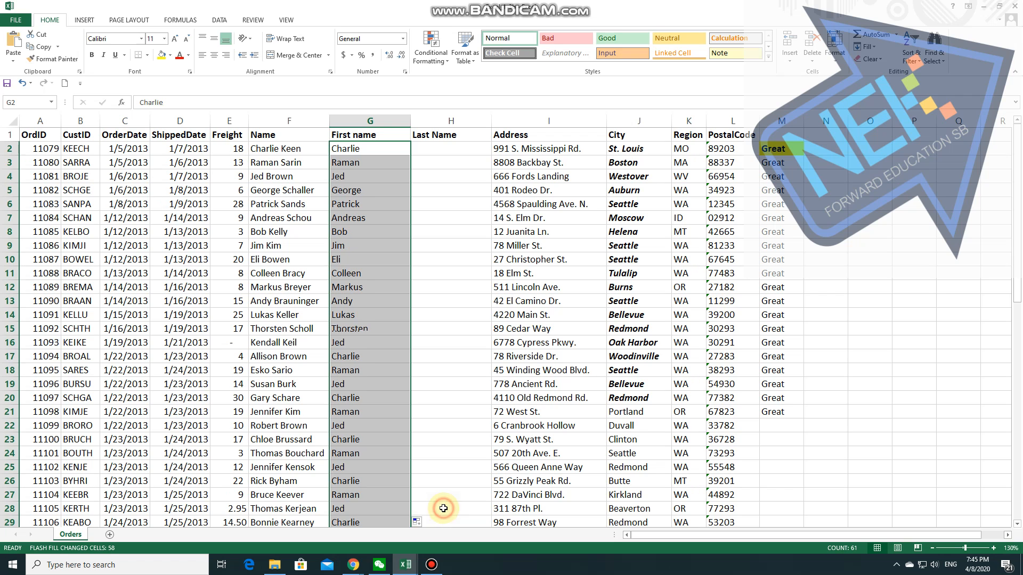
{"action": "left_click", "coordinate": [345, 193]}
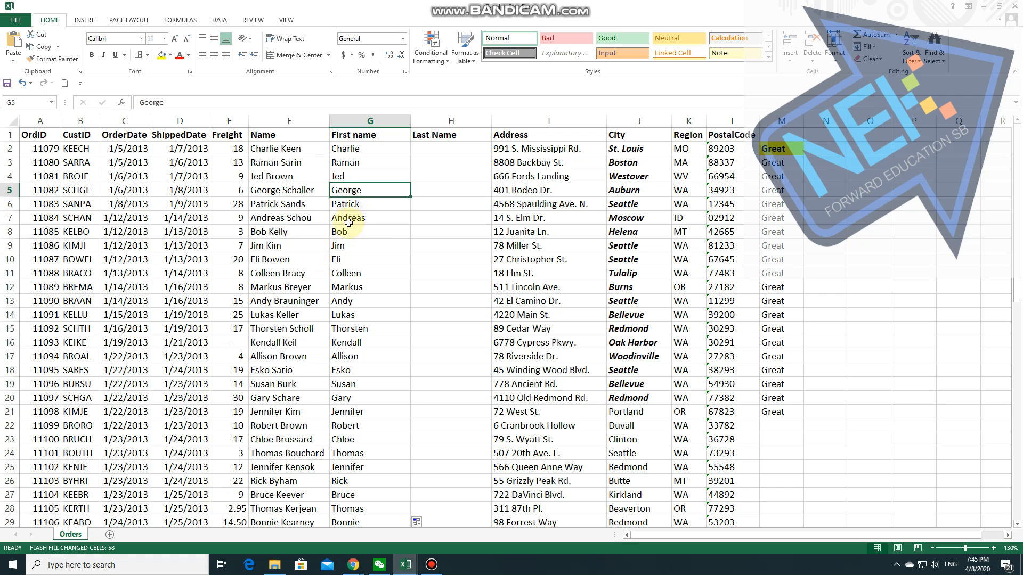
- Enter the last names of the first three customers in H2:H4 of the Last Name column
{"action": "left_click", "coordinate": [434, 149]}
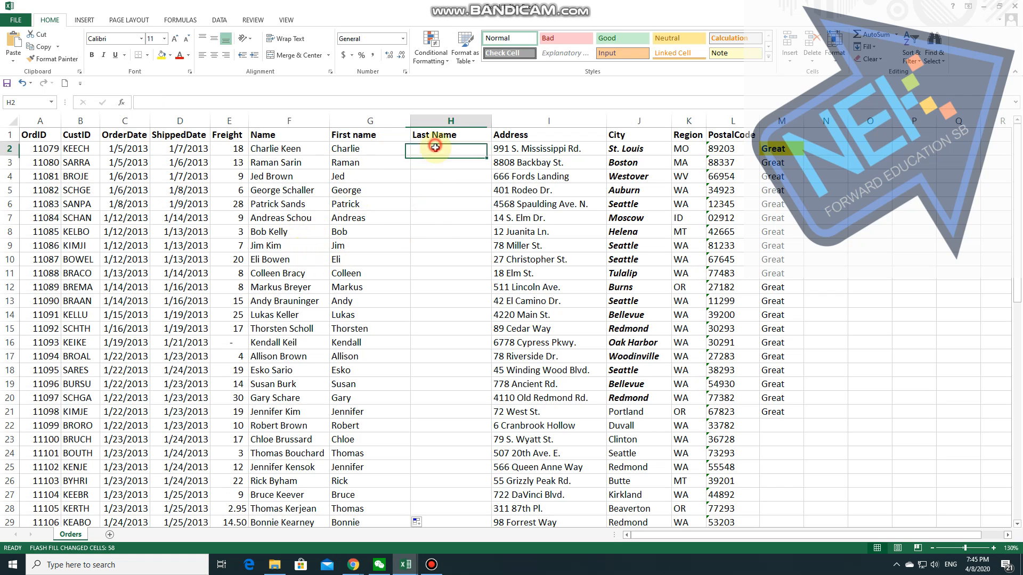
{"action": "type", "text": "Keen"}
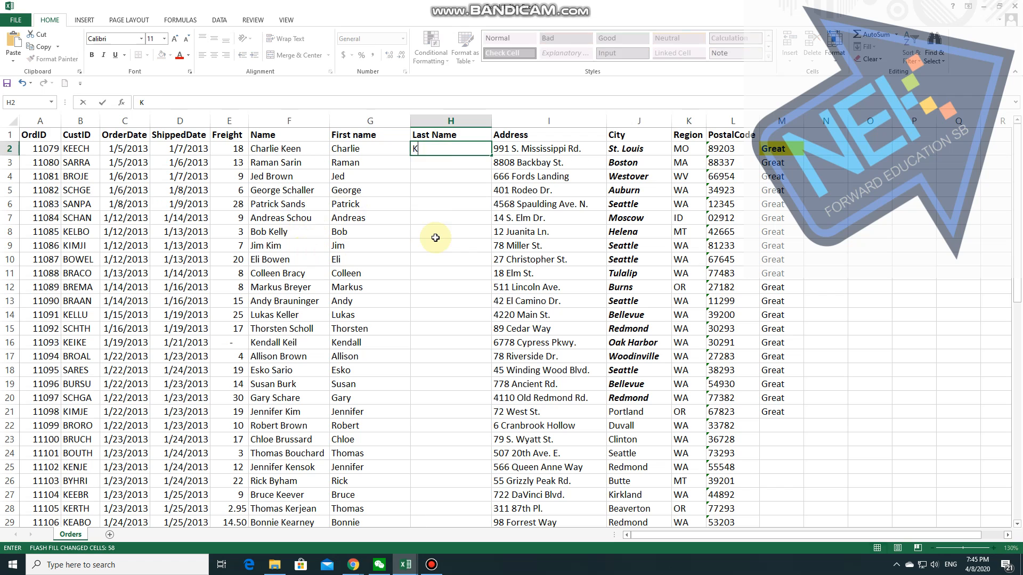
{"action": "key", "text": "Return"}
{"action": "type", "text": "Sarin"}
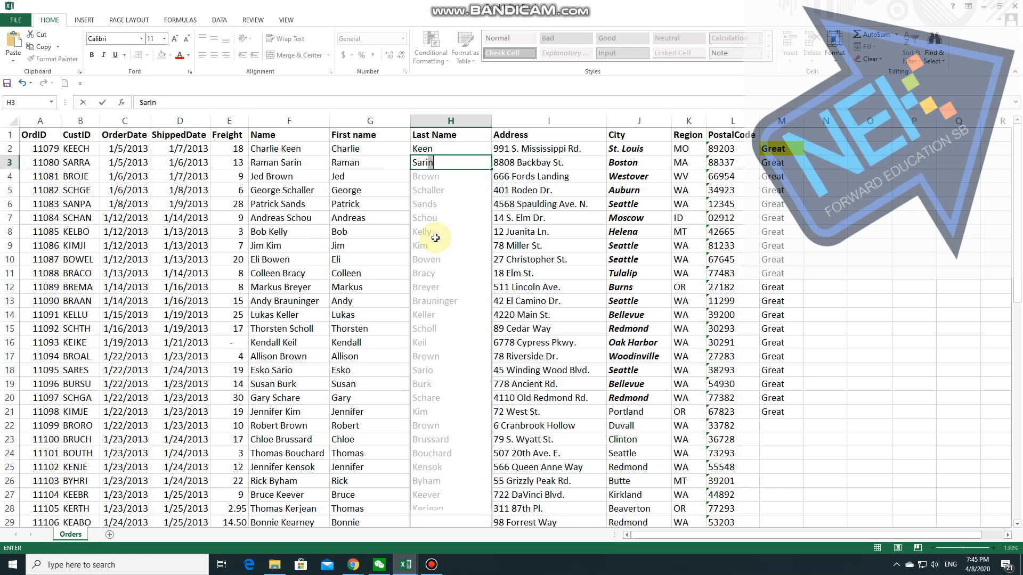
{"action": "key", "text": "Return"}
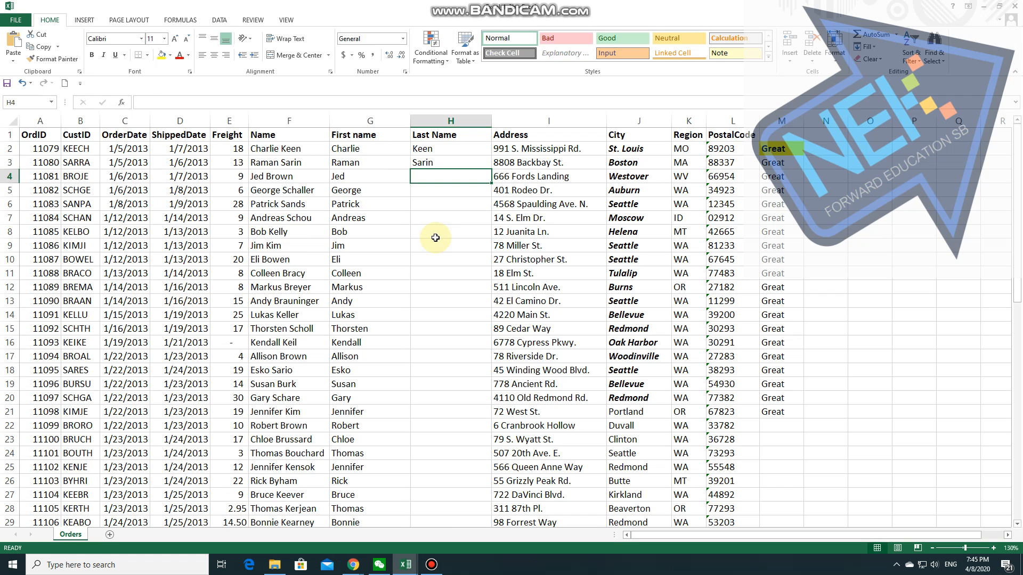
{"action": "type", "text": "Brown"}
{"action": "key", "text": "Return"}
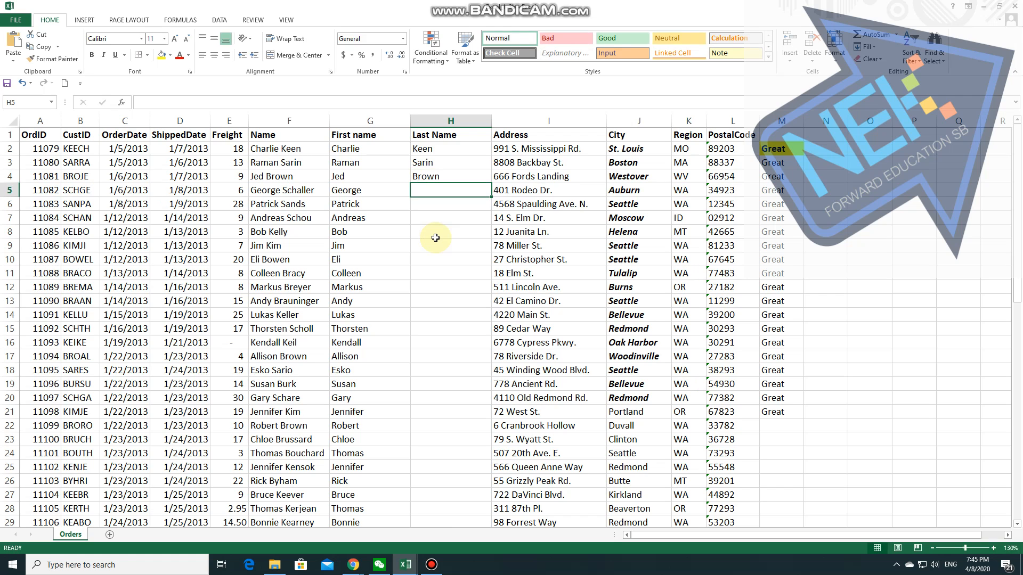
- AutoFill the last names in H2:H4 down the Last Name column using the Flash Fill option, and check row 6
{"action": "left_click_drag", "start_coordinate": [455, 149], "coordinate": [453, 178]}
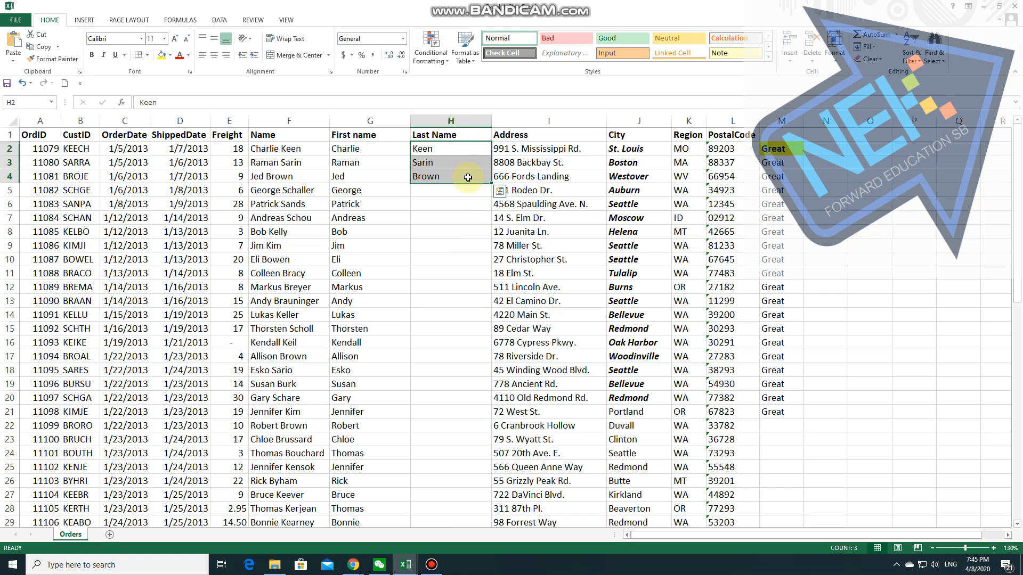
{"action": "double_click", "coordinate": [490, 184]}
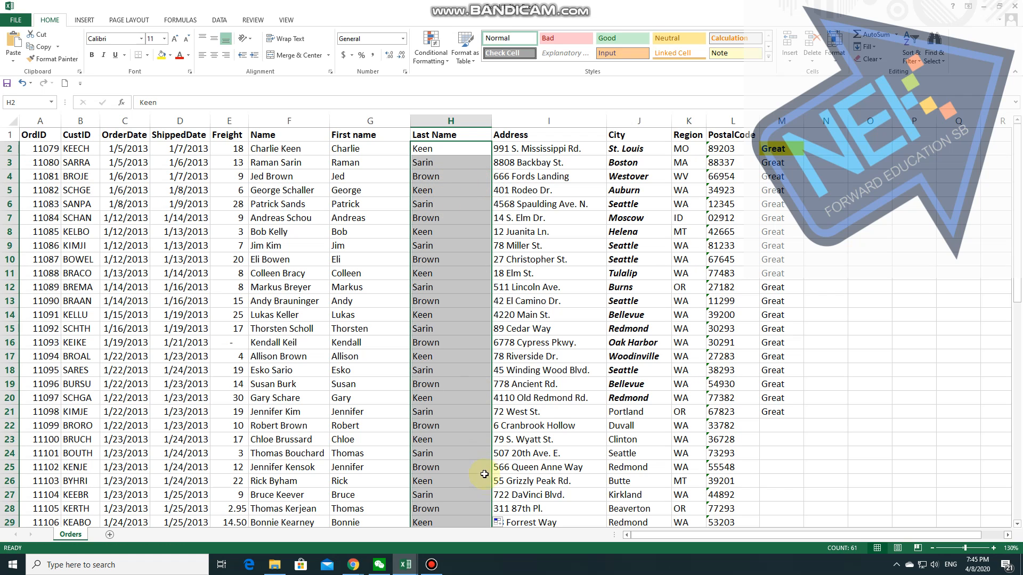
{"action": "left_click", "coordinate": [499, 522]}
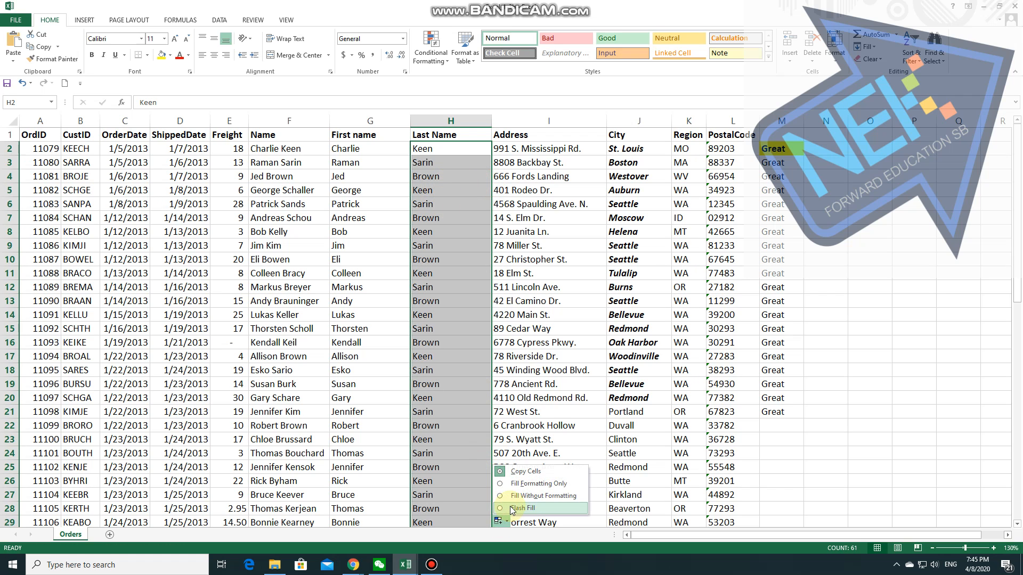
{"action": "left_click", "coordinate": [522, 508]}
{"action": "left_click", "coordinate": [425, 206]}
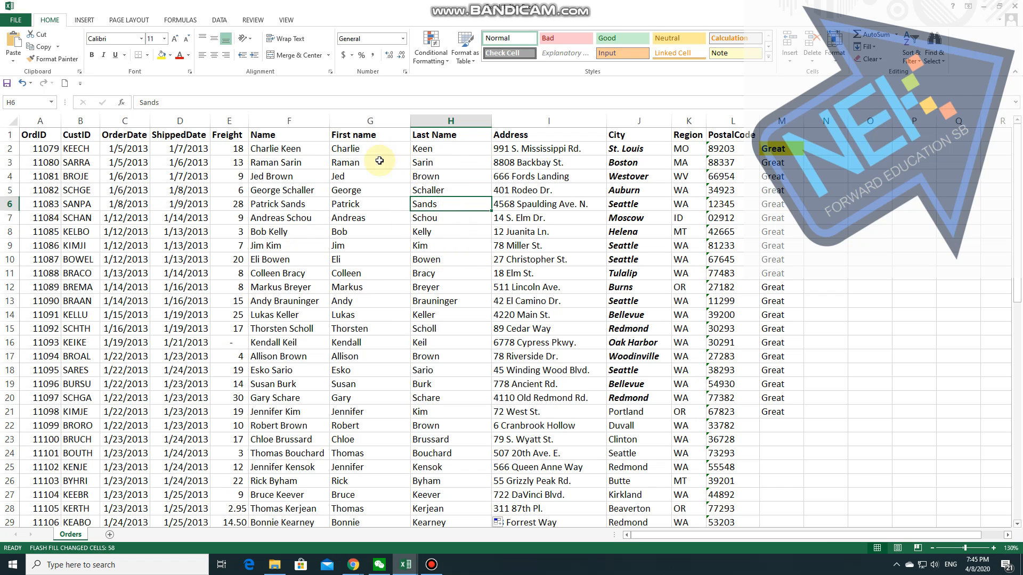
{"action": "left_click", "coordinate": [366, 204]}
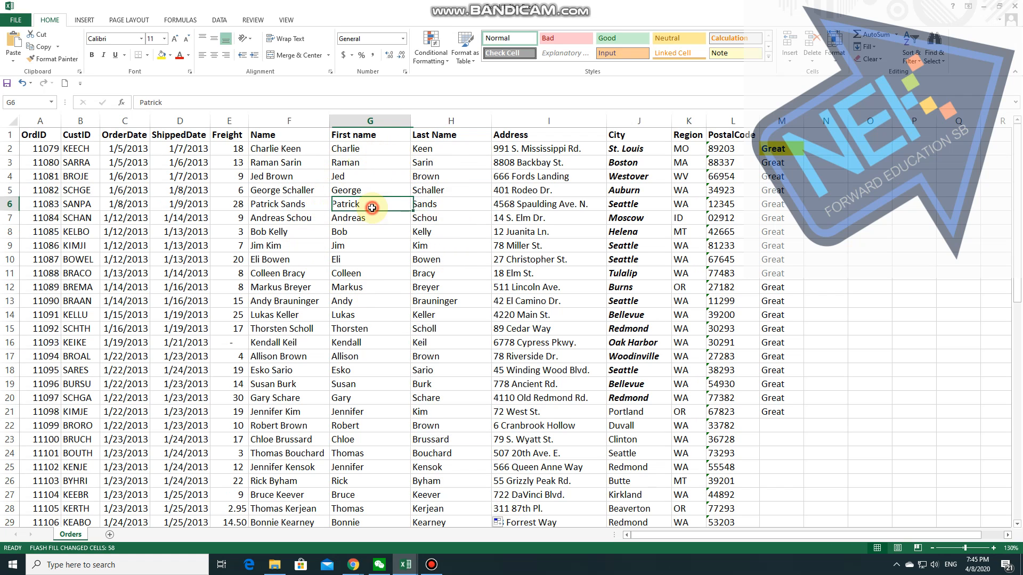
{"action": "left_click", "coordinate": [441, 203]}
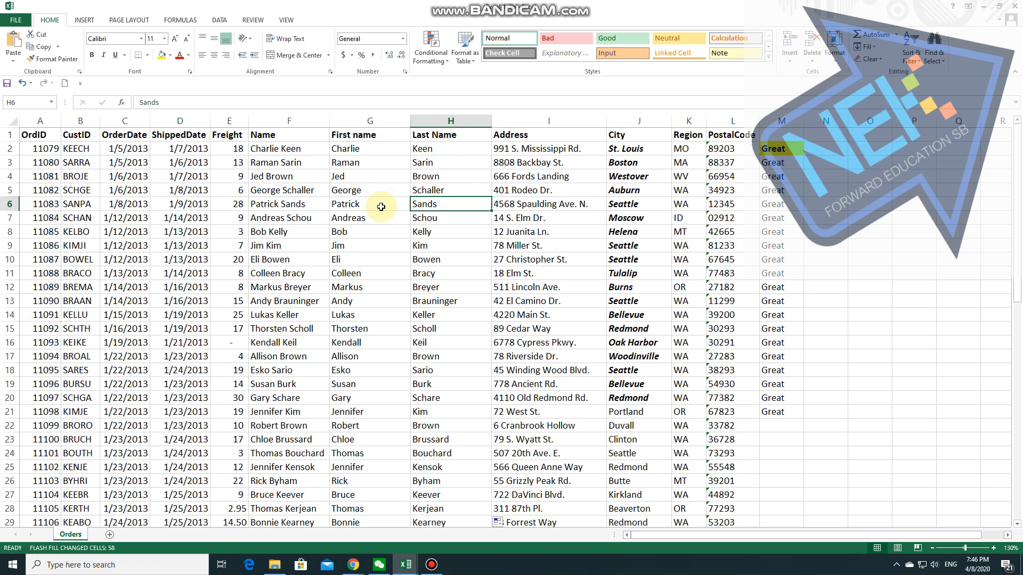